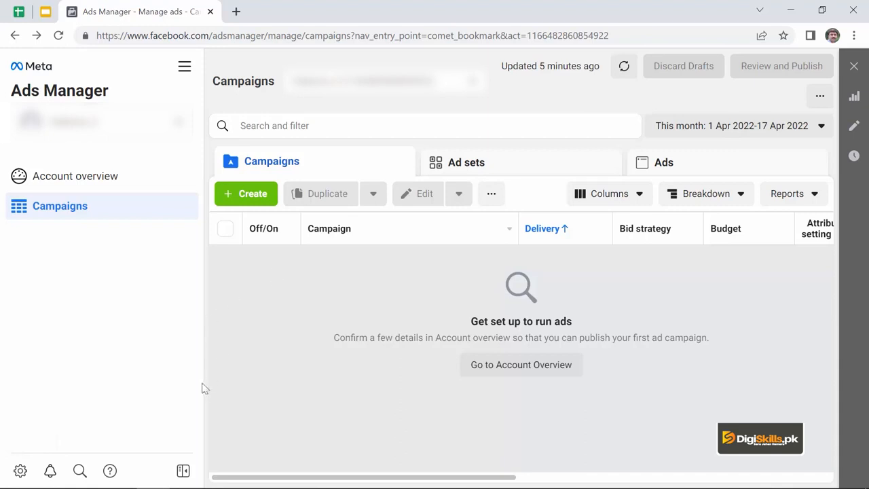
# Collapse and re-expand the navigation sidebar.
pyautogui.click(184, 472)
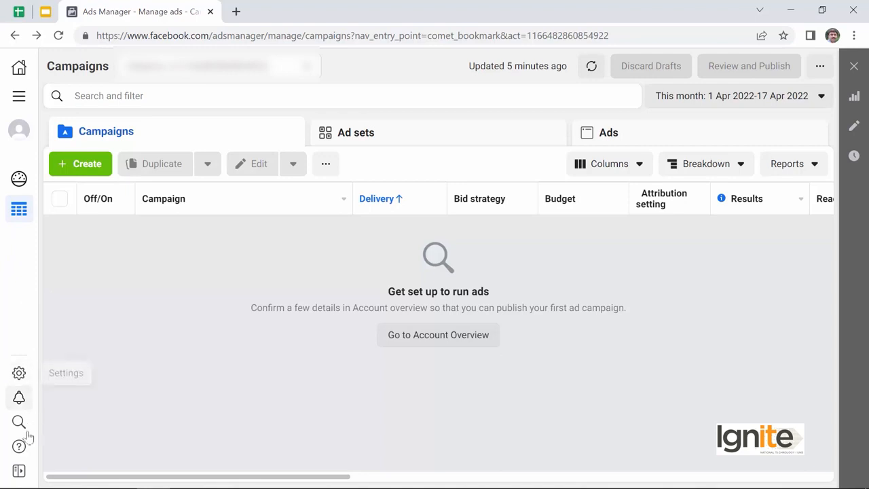
pyautogui.click(19, 470)
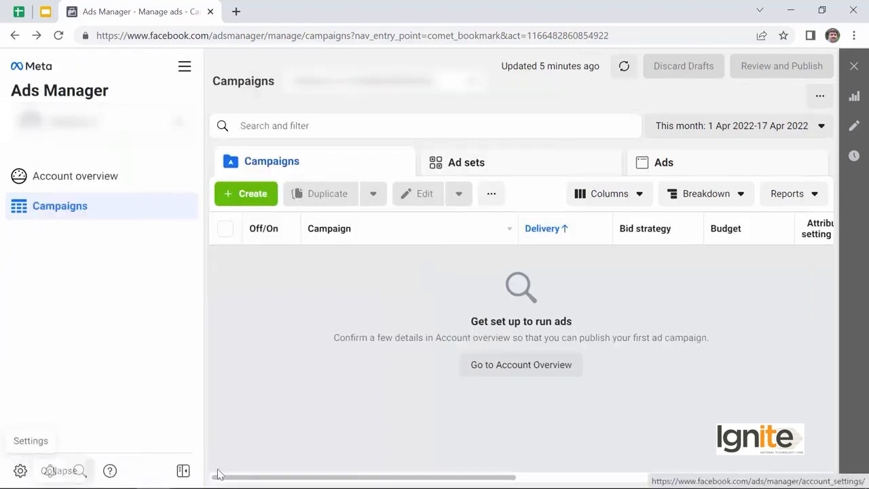
pyautogui.click(182, 471)
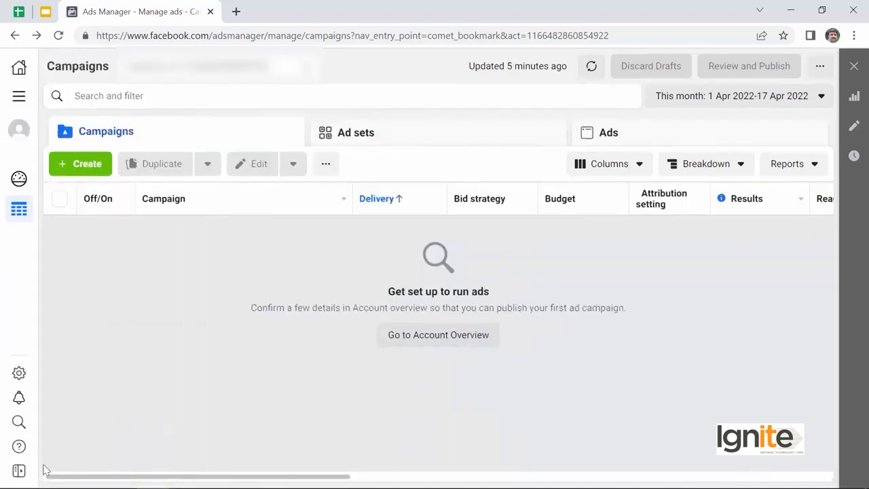
pyautogui.click(19, 471)
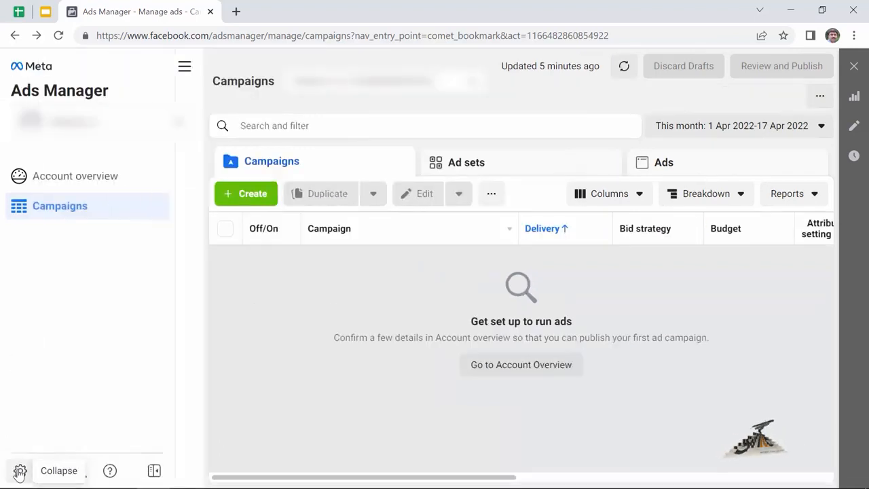
# Open the ad account settings and review the Business payments and Ad account roles sections.
pyautogui.click(21, 472)
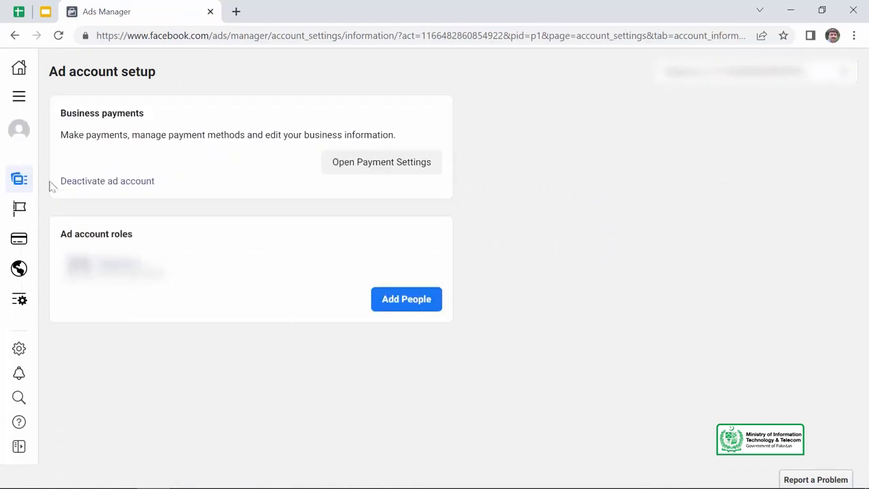
pyautogui.moveTo(86, 115); pyautogui.dragTo(156, 129)
pyautogui.click(160, 139)
pyautogui.moveTo(69, 234); pyautogui.dragTo(133, 234)
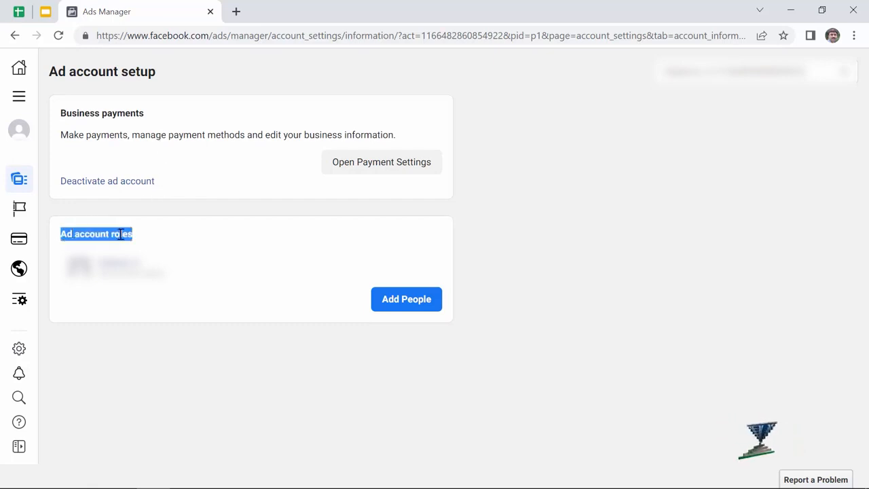
pyautogui.click(322, 401)
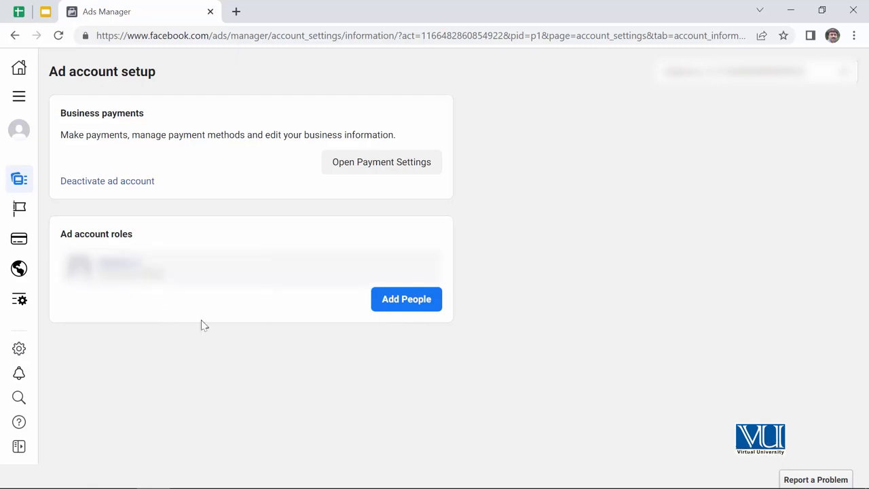
# Examine the role options offered for adding people to the ad account, and cancel without adding anyone.
pyautogui.click(401, 305)
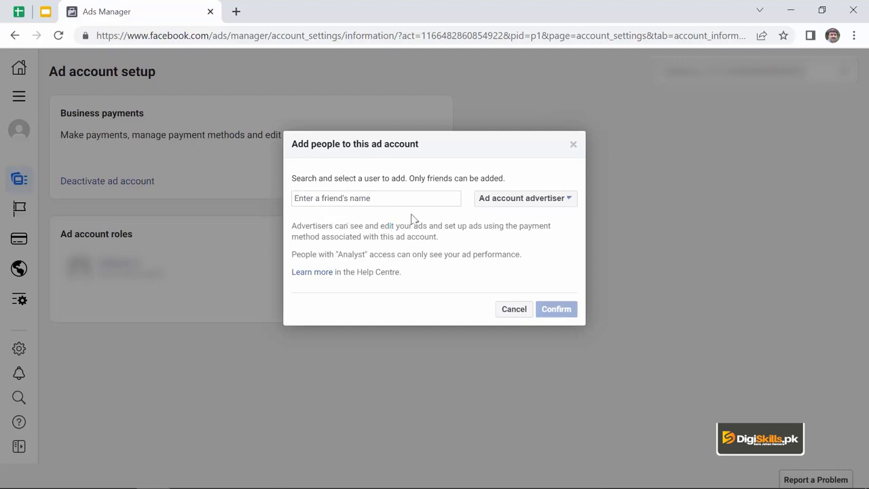
pyautogui.click(518, 198)
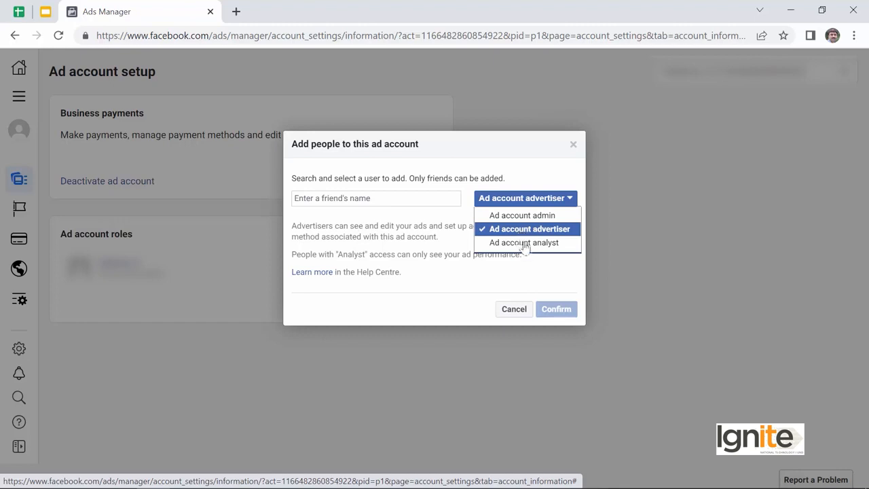
pyautogui.click(503, 268)
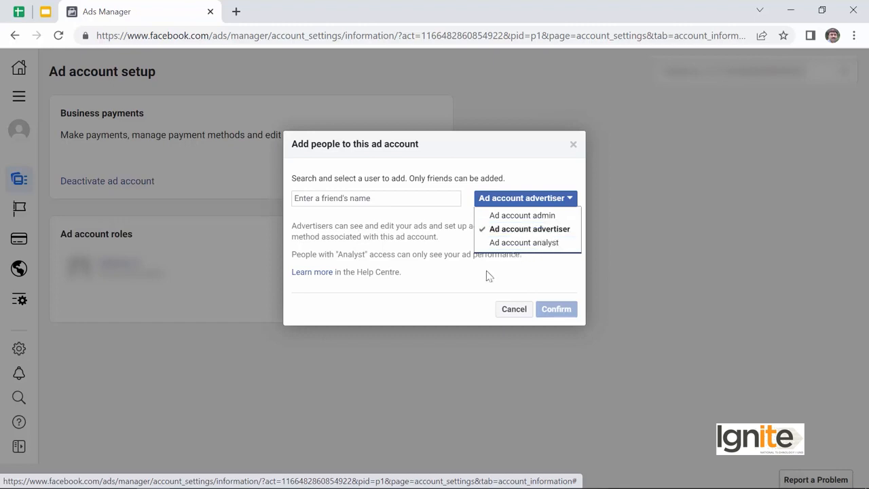
pyautogui.click(513, 313)
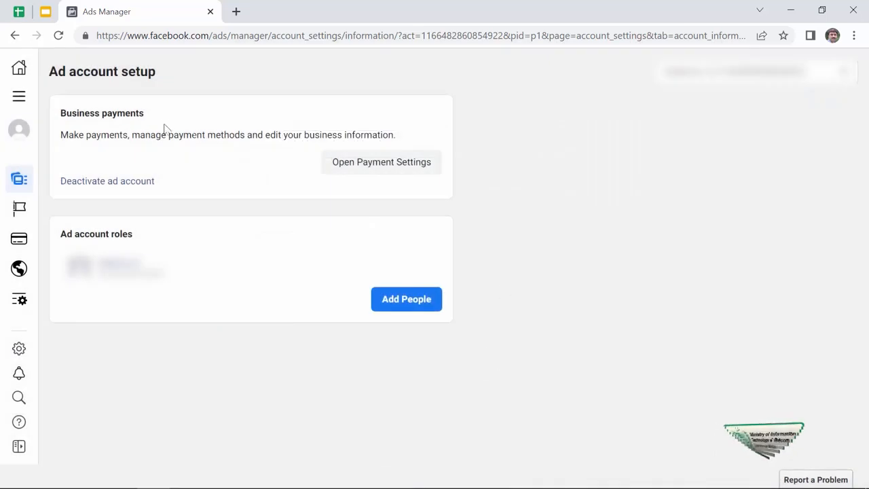
# Open the ad account's payment settings and review the current balance, payment methods and business info.
pyautogui.click(378, 169)
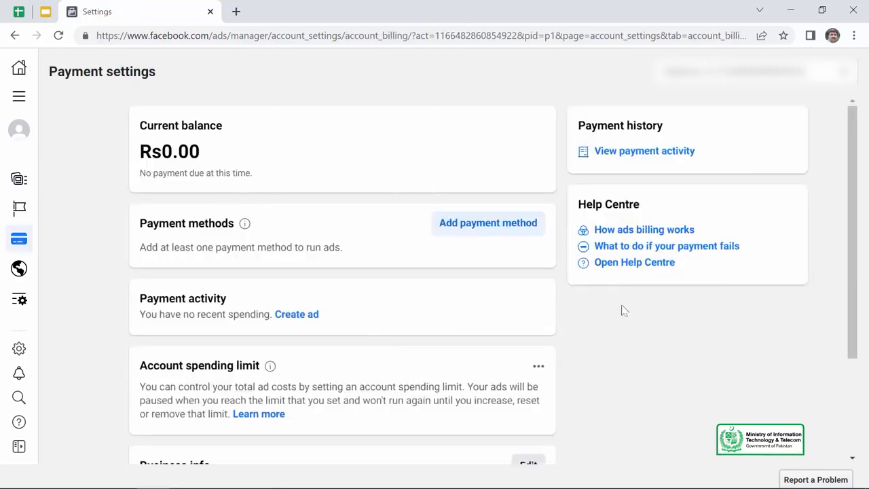
pyautogui.scroll(-2, 396, 321)
pyautogui.scroll(2, 398, 322)
pyautogui.moveTo(161, 142); pyautogui.dragTo(224, 156)
pyautogui.click(250, 141)
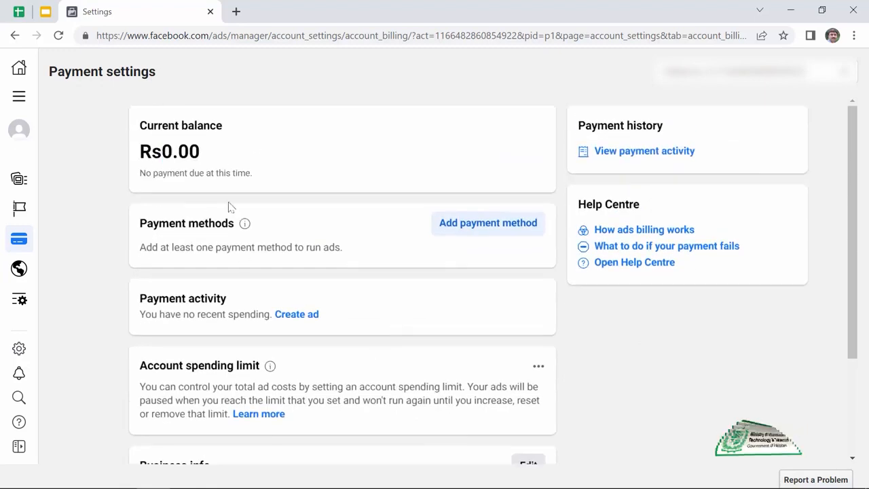
pyautogui.tripleClick(158, 248)
pyautogui.moveTo(202, 248); pyautogui.dragTo(339, 246)
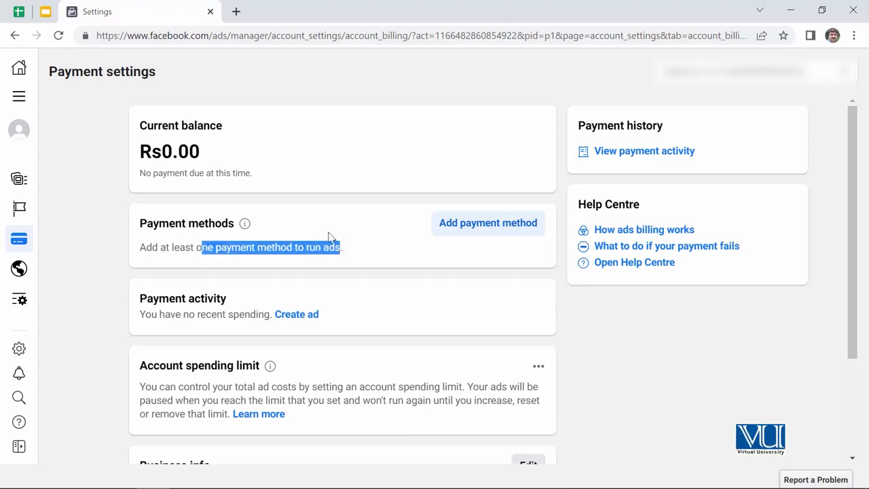
pyautogui.click(437, 262)
pyautogui.scroll(-2, 178, 355)
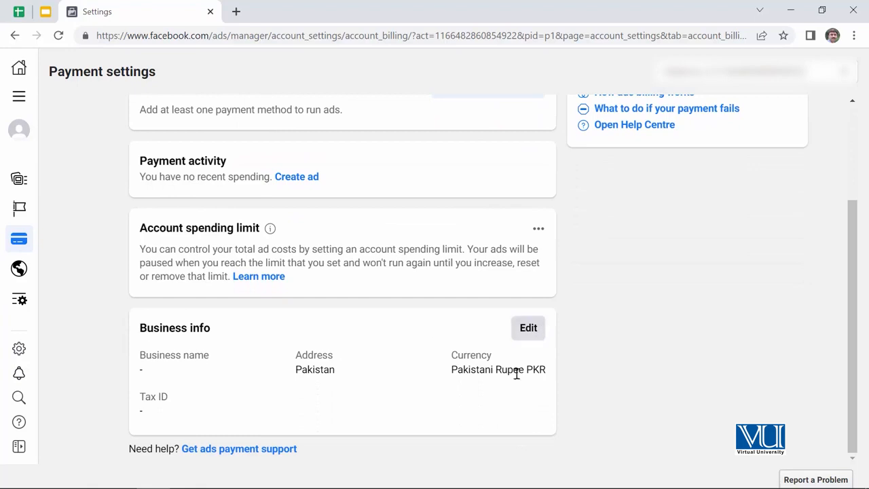
pyautogui.scroll(2, 192, 352)
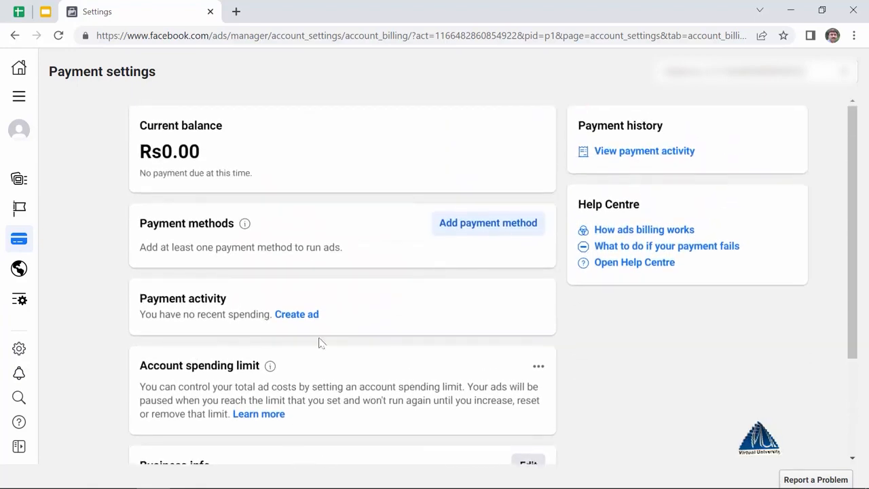
# Start adding a debit or credit card, saving the location as Pakistan, Pakistani Rupee and (GMT +05:00) Karachi Time.
pyautogui.click(480, 229)
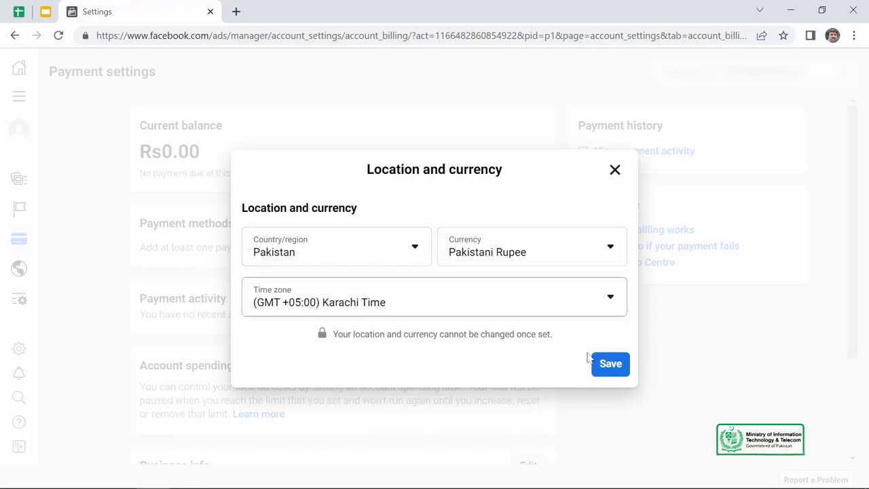
pyautogui.click(610, 365)
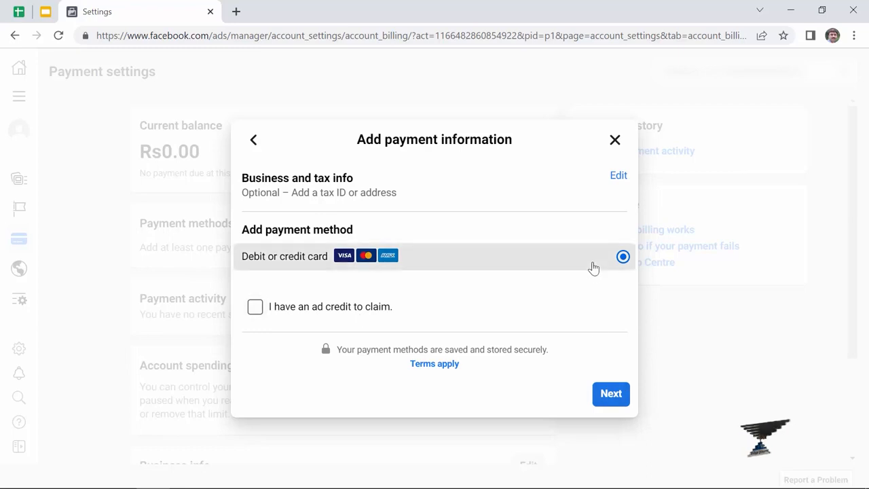
pyautogui.click(613, 394)
# Enter the cardholder name, card number, expiry date, CVV and postal code, and save the card.
pyautogui.click(338, 211)
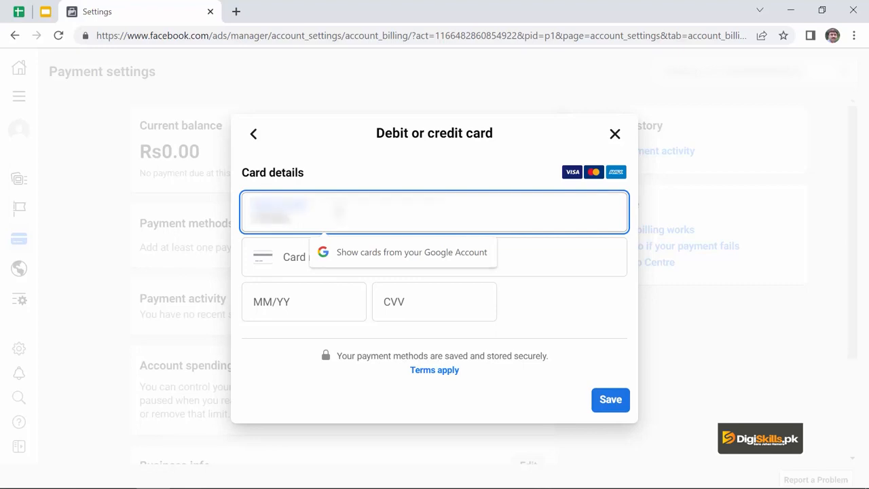
pyautogui.press('Tab')
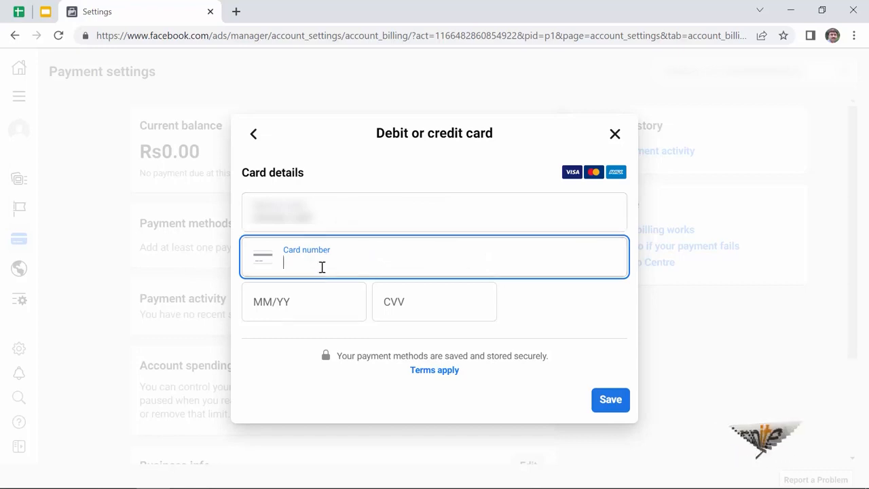
pyautogui.write('****************')
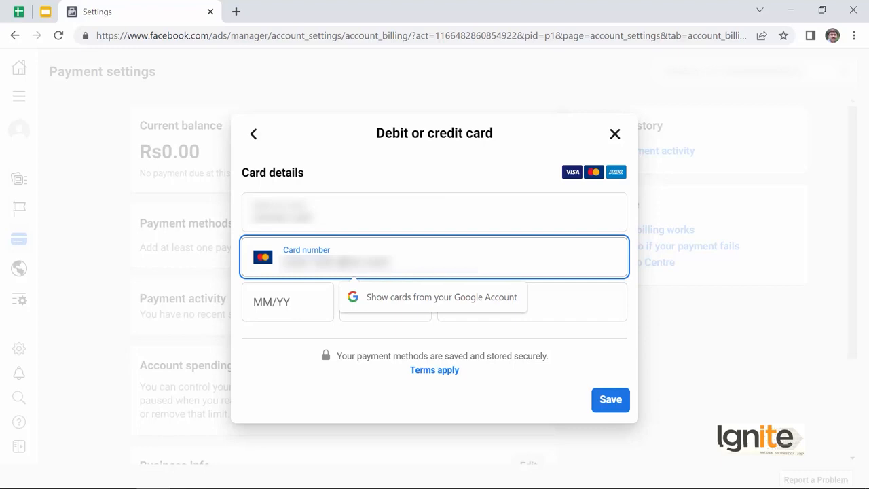
pyautogui.click(257, 296)
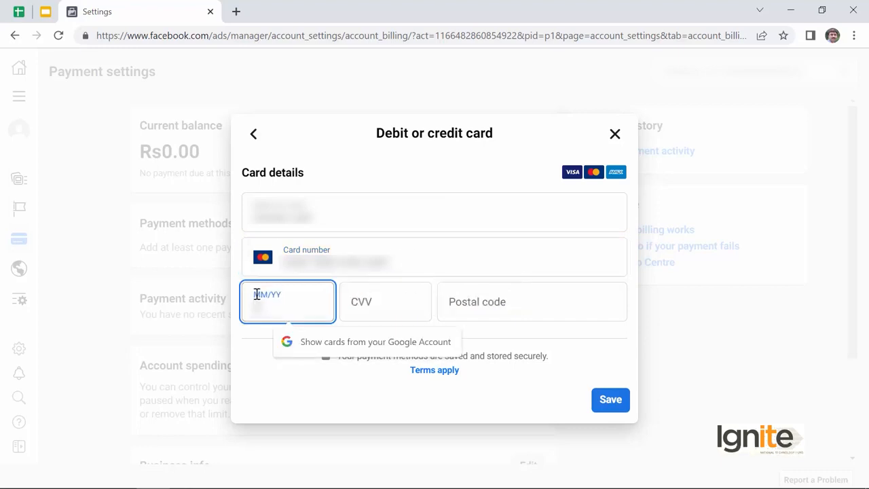
pyautogui.click(372, 307)
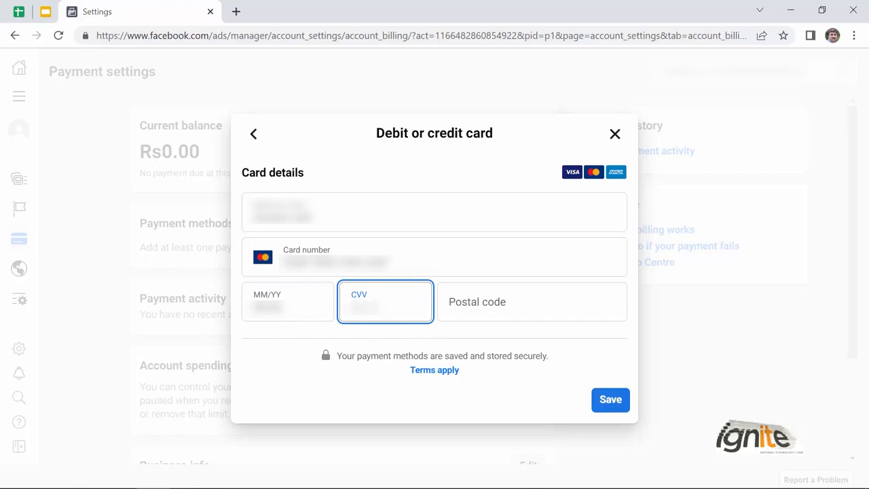
pyautogui.write('***')
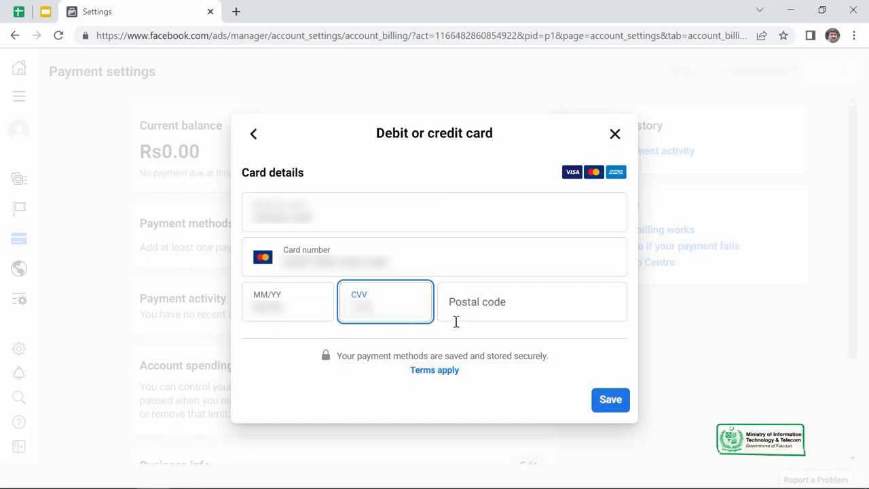
pyautogui.click(498, 309)
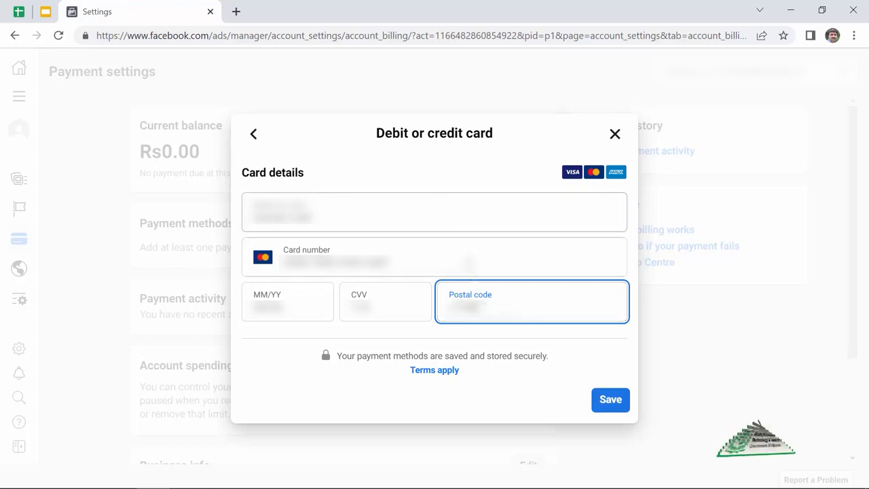
pyautogui.click(610, 406)
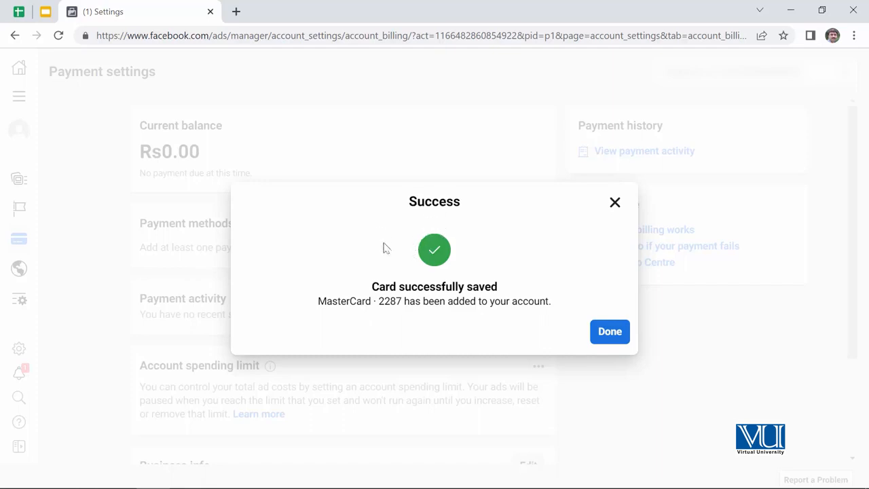
# Check the added card in the success message and close the message.
pyautogui.moveTo(319, 299); pyautogui.dragTo(466, 301)
pyautogui.click(394, 301)
pyautogui.doubleClick(394, 301)
pyautogui.click(454, 317)
pyautogui.click(615, 337)
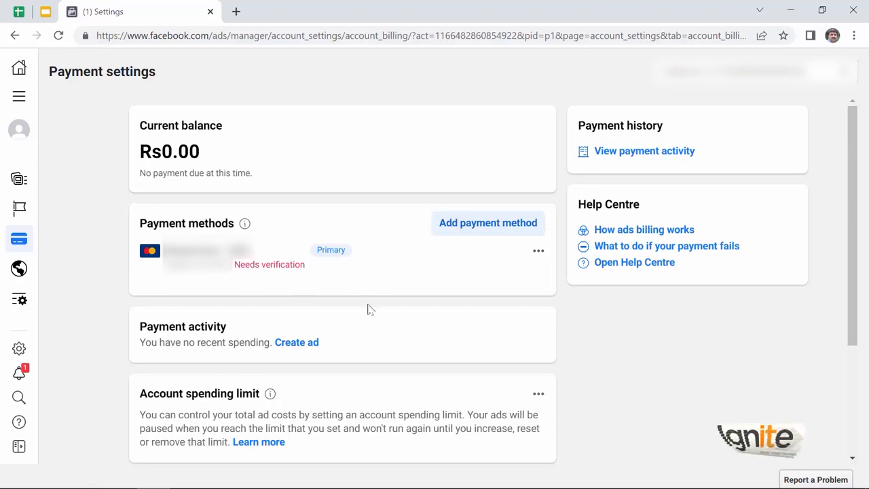
# Check the payment activity section for recent spending on the ad account.
pyautogui.scroll(-2, 365, 343)
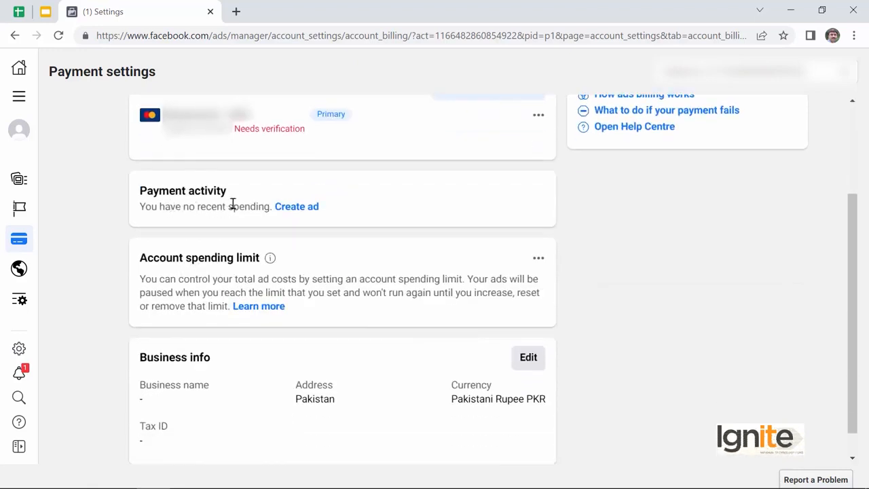
pyautogui.moveTo(142, 207); pyautogui.dragTo(251, 212)
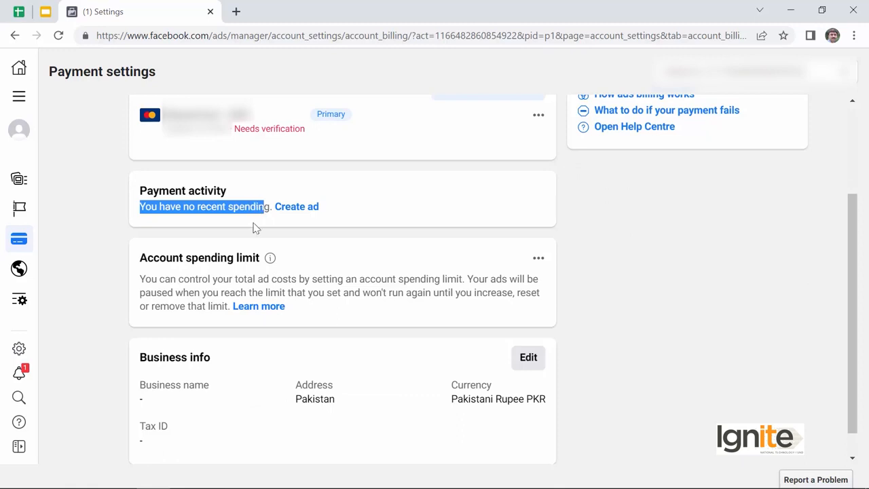
pyautogui.click(242, 231)
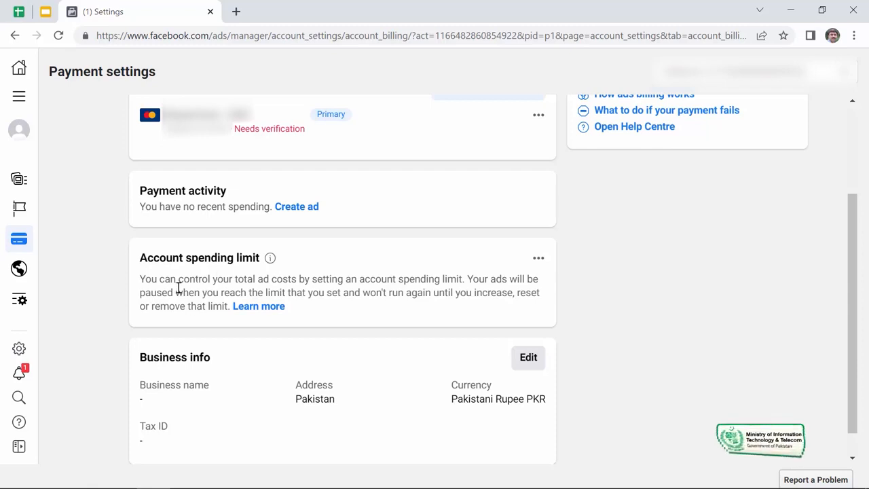
# Set the account spending limit to 10000 rupees, save it and close the success message.
pyautogui.scroll(-1, 177, 295)
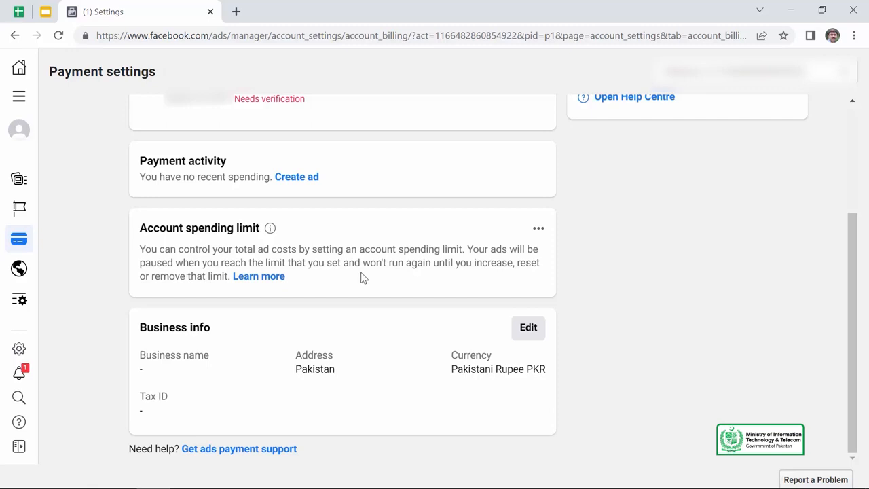
pyautogui.click(536, 230)
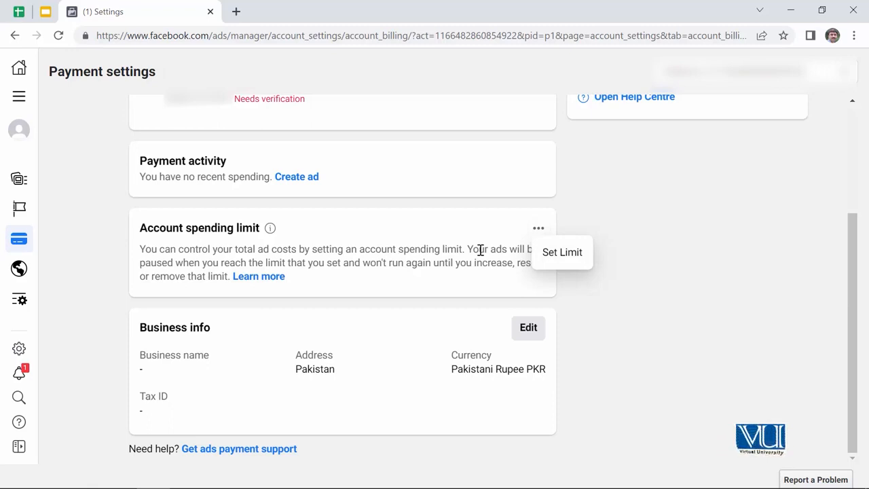
pyautogui.click(556, 262)
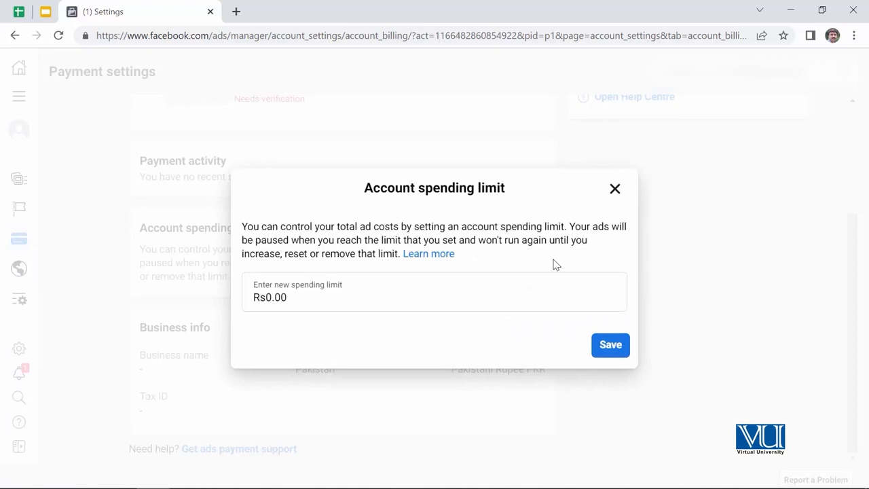
pyautogui.click(306, 298)
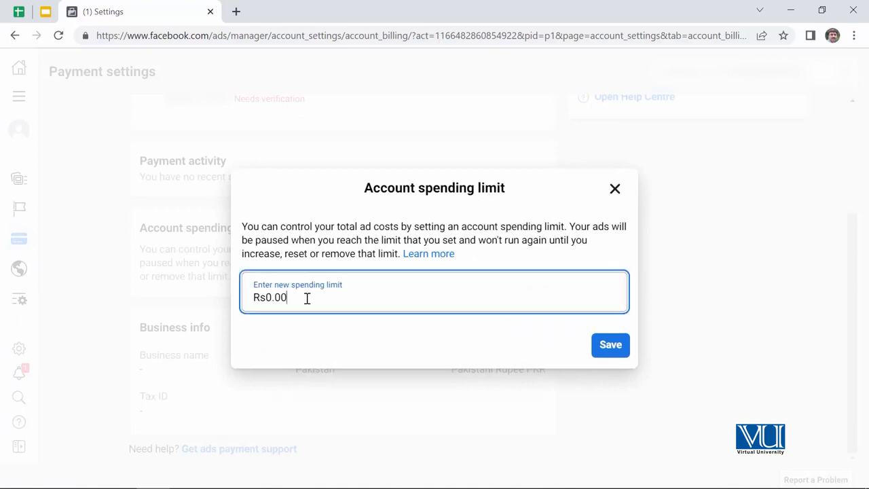
pyautogui.hotkey('ctrl', 'a')
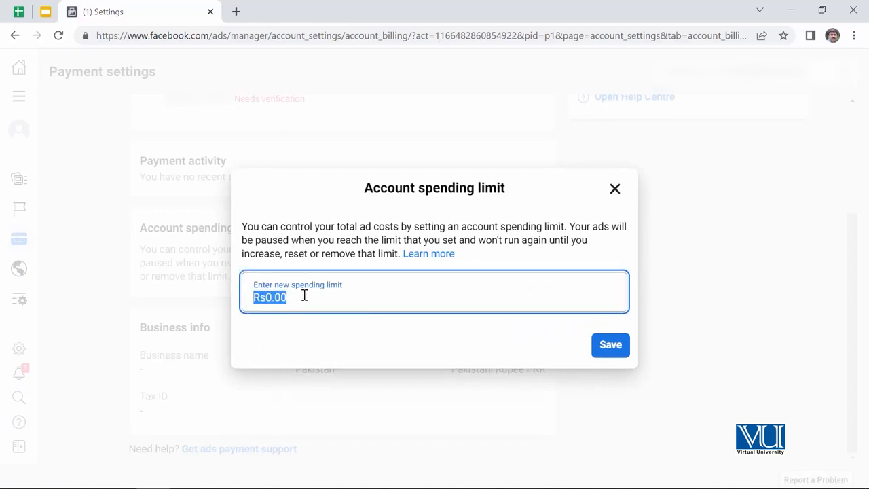
pyautogui.write('10000')
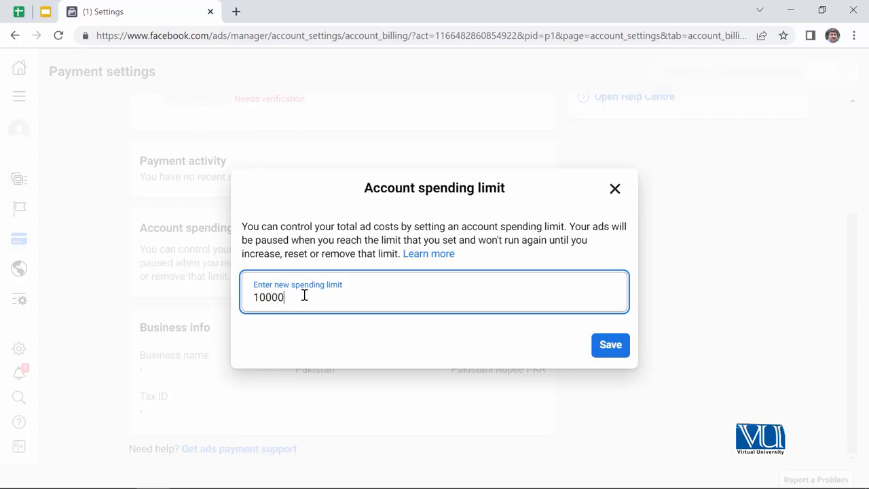
pyautogui.click(612, 346)
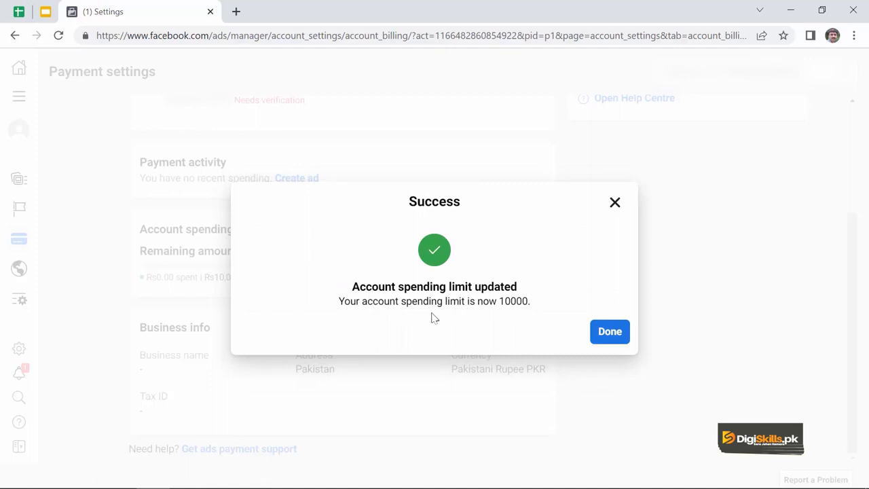
pyautogui.click(616, 331)
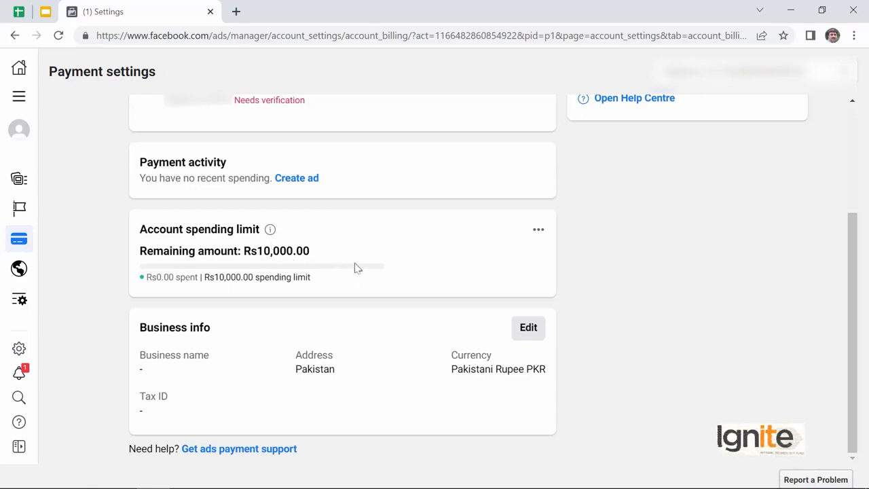
# Review the remaining amount shown under the account spending limit.
pyautogui.moveTo(310, 252); pyautogui.dragTo(213, 251)
pyautogui.click(160, 247)
pyautogui.tripleClick(213, 249)
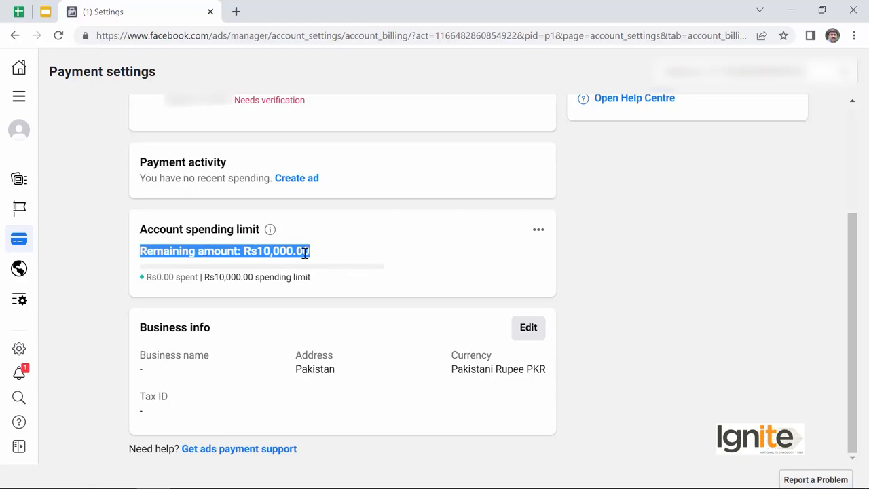
pyautogui.click(313, 186)
pyautogui.moveTo(326, 257); pyautogui.dragTo(248, 251)
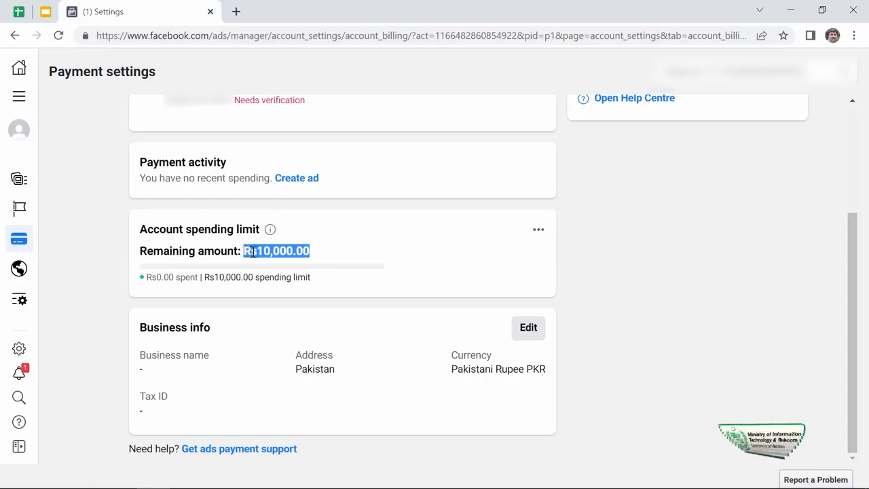
pyautogui.click(333, 255)
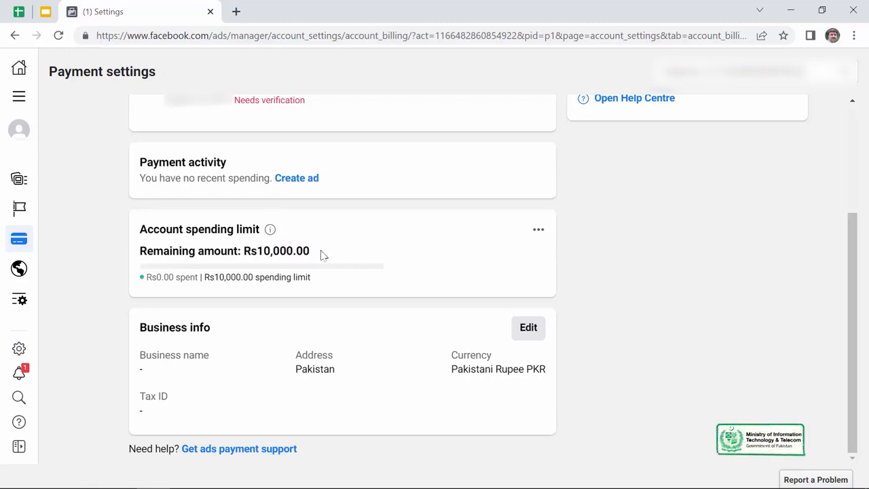
pyautogui.moveTo(326, 254); pyautogui.dragTo(246, 252)
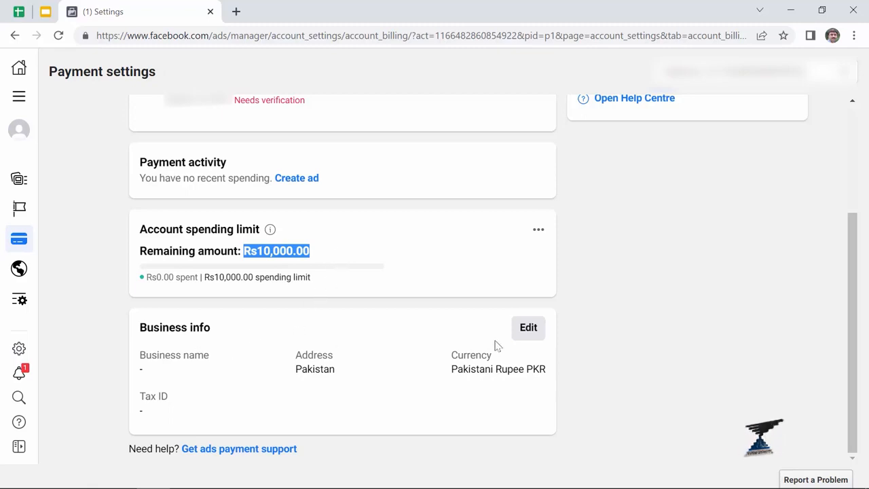
# Open the business info for editing and enter "Usman Electronics" as the business name.
pyautogui.click(532, 333)
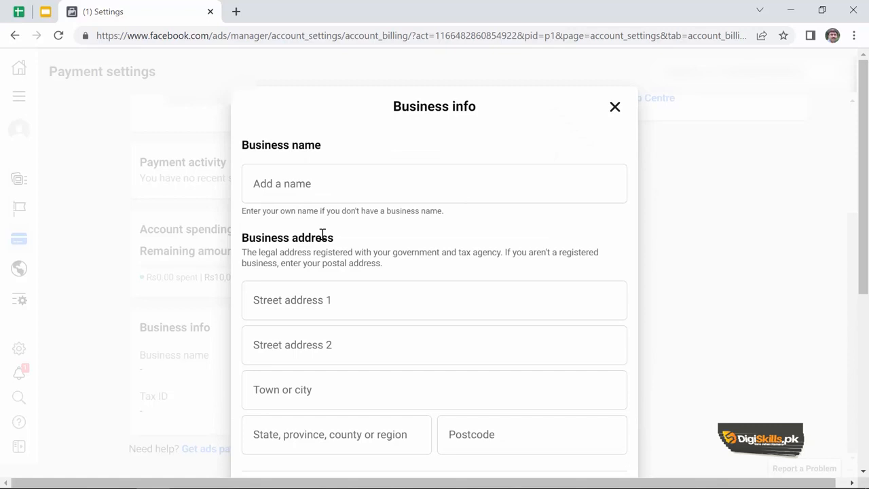
pyautogui.scroll(-5, 382, 362)
pyautogui.scroll(5, 382, 364)
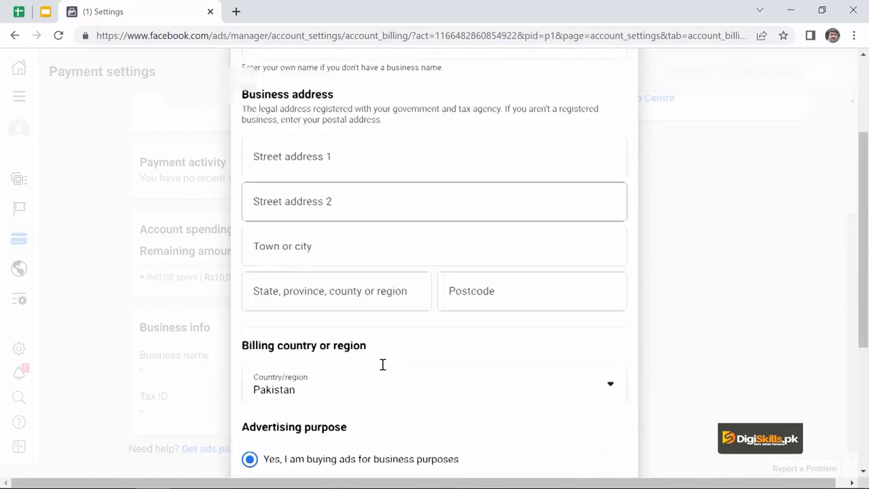
pyautogui.click(332, 177)
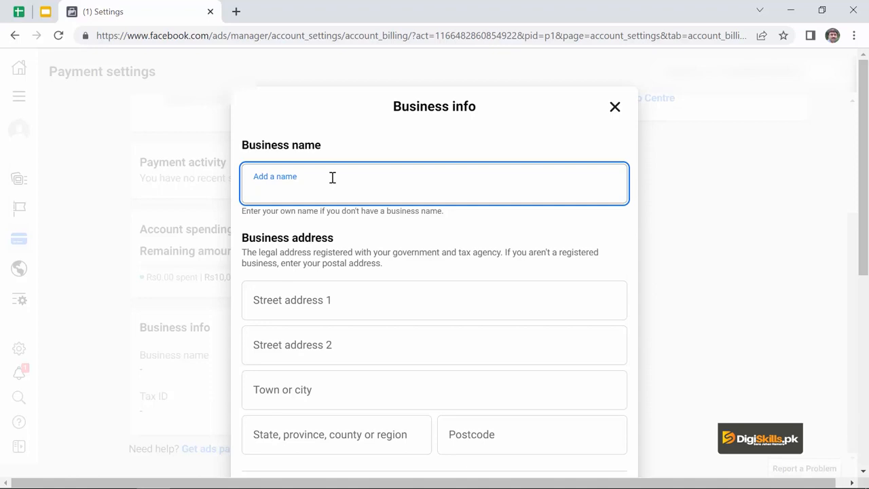
pyautogui.write('Usman Elect')
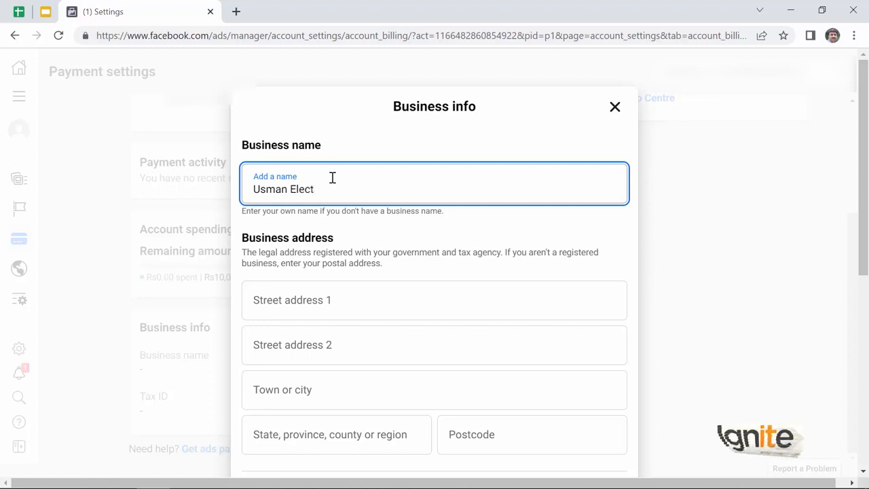
pyautogui.write('ronics')
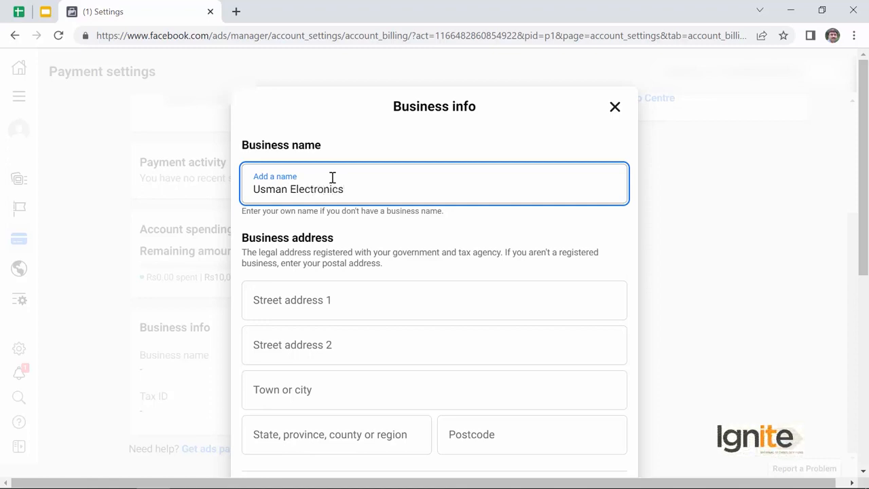
# Fill in the business address with the first street line, town or city, province and postcode, leaving the second street line empty.
pyautogui.click(298, 305)
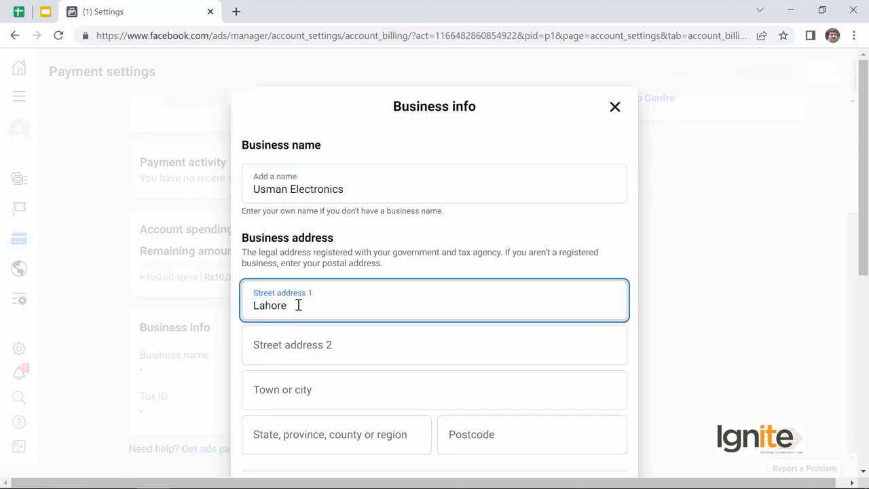
pyautogui.click(293, 345)
pyautogui.click(291, 394)
pyautogui.write('Lahore')
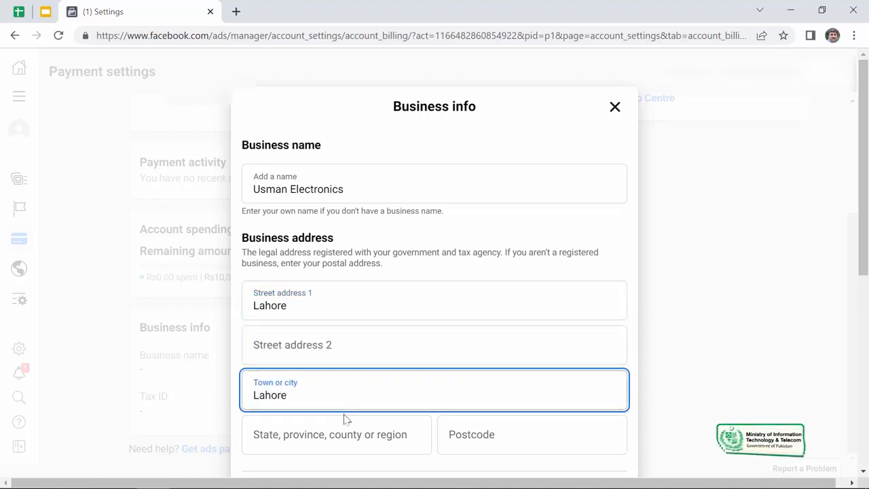
pyautogui.click(315, 435)
pyautogui.write('Punjab')
pyautogui.press('Tab')
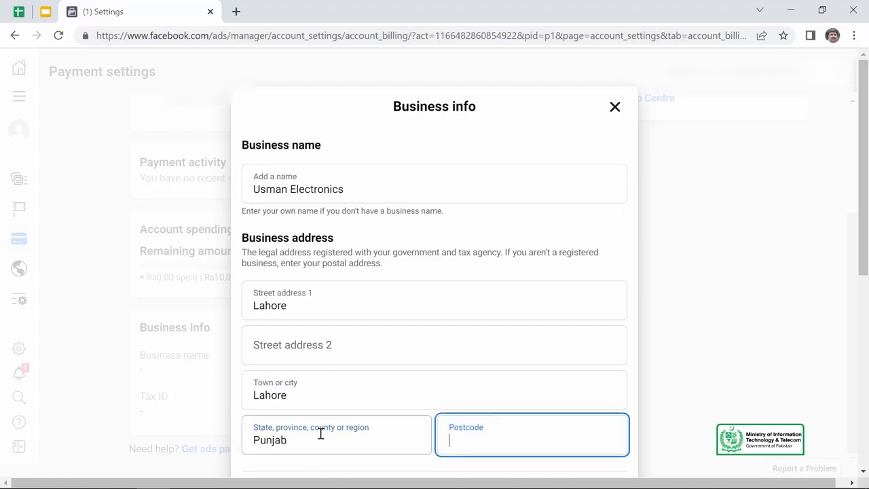
pyautogui.press('Tab')
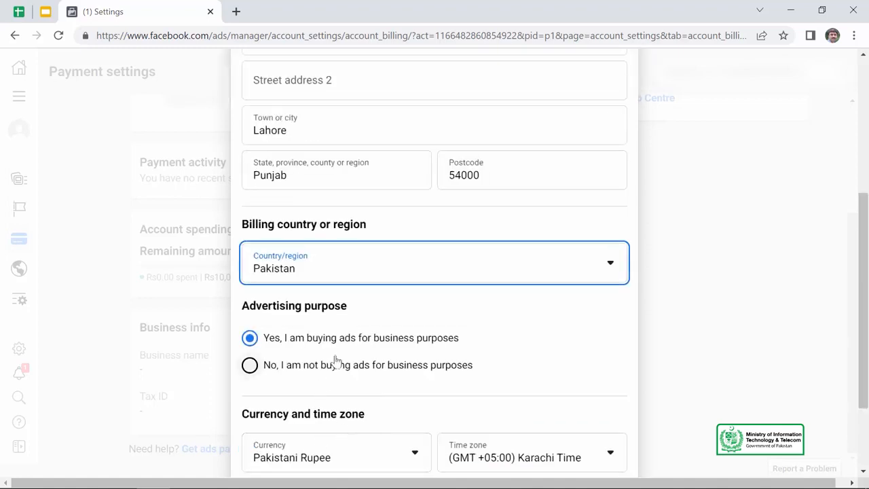
# Save the business info with Pakistan as billing country, business advertising purpose, Pakistani Rupee and (GMT +05:00) Karachi Time.
pyautogui.scroll(-1, 310, 364)
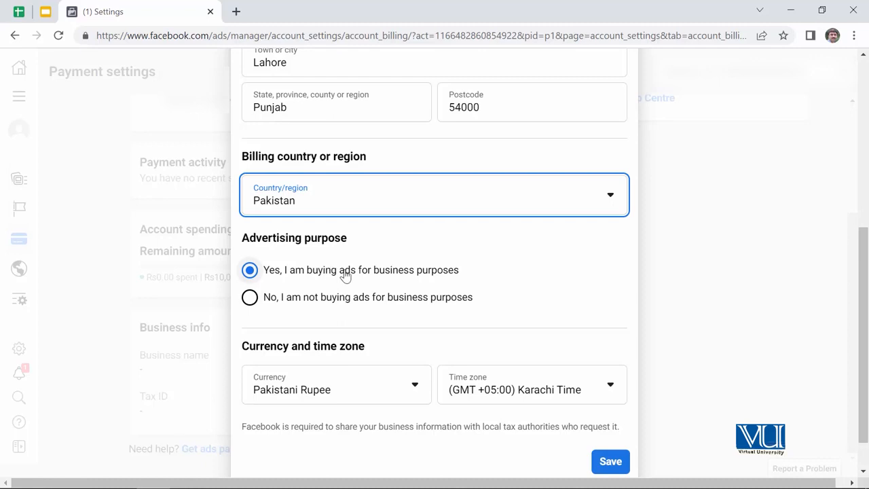
pyautogui.scroll(-1, 343, 374)
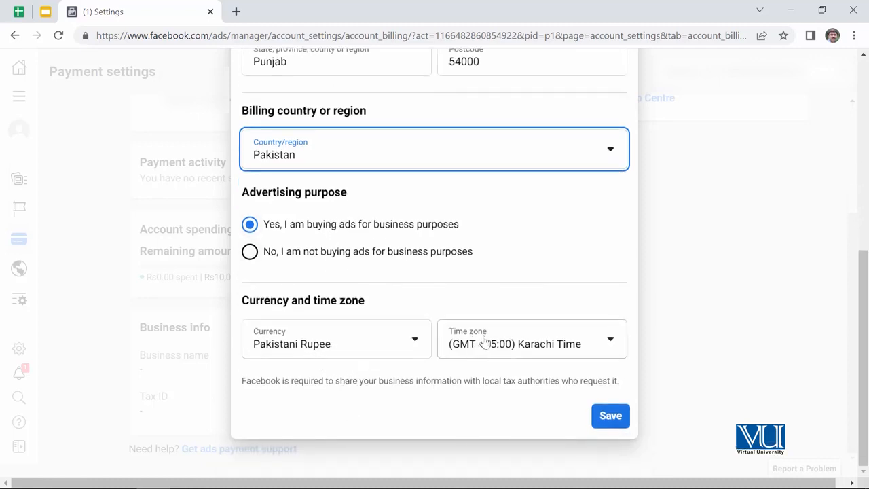
pyautogui.click(616, 423)
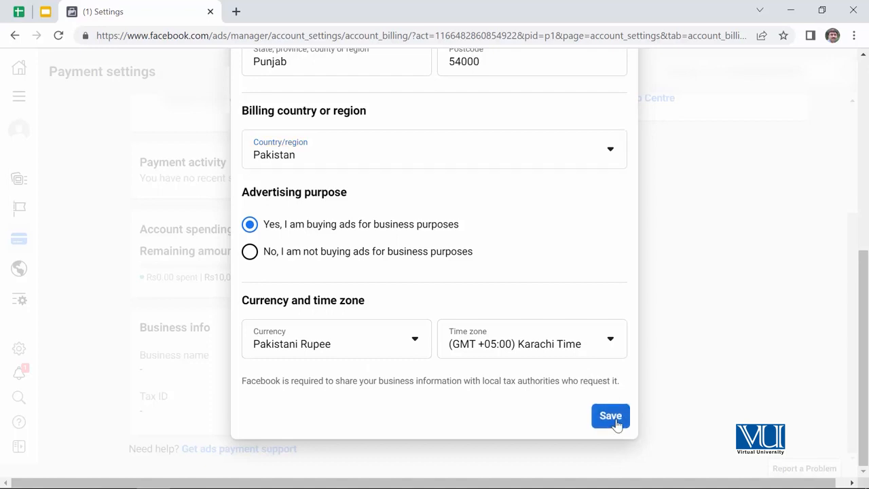